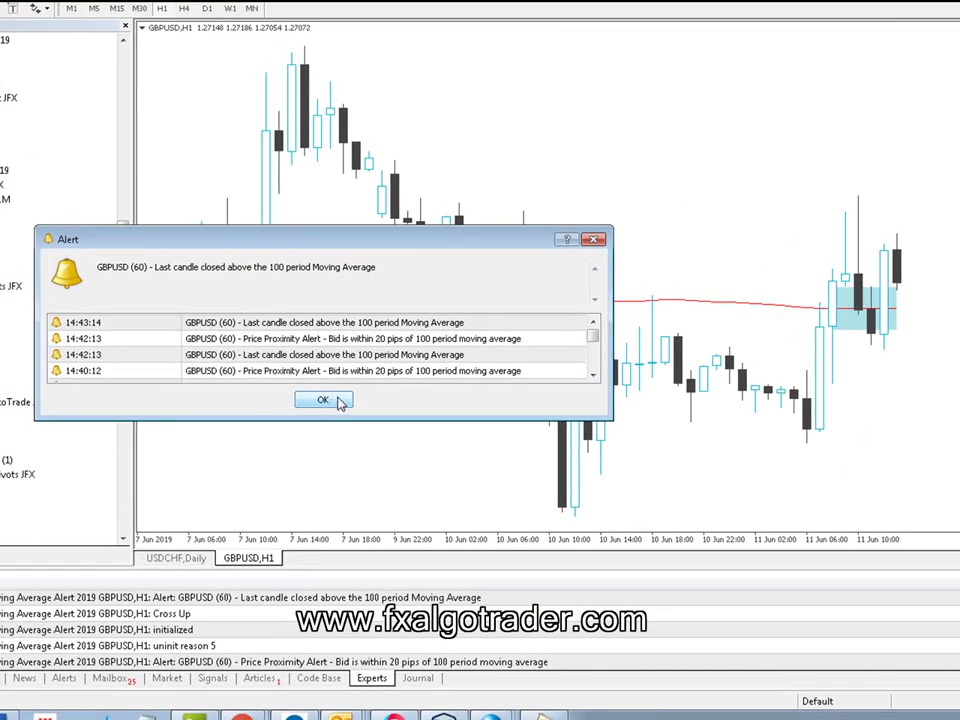
Dismiss the moving average alert pop-up to return to the GBPUSD H1 chart.
left_click(338, 401)
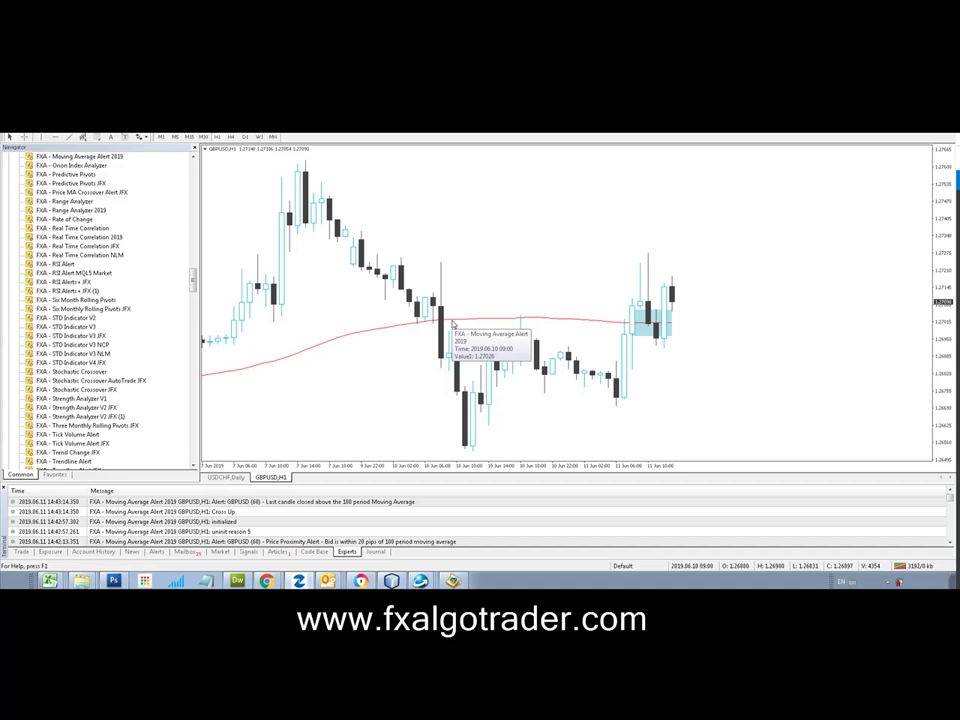
right_click(453, 324)
left_click_drag(453, 324, 548, 324)
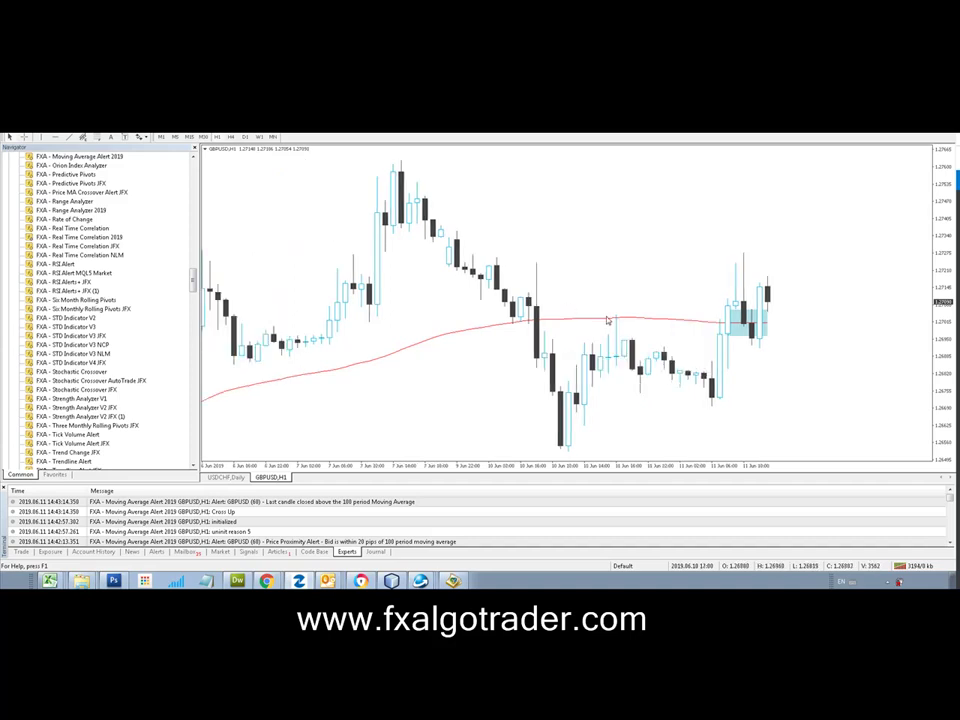
key("End")
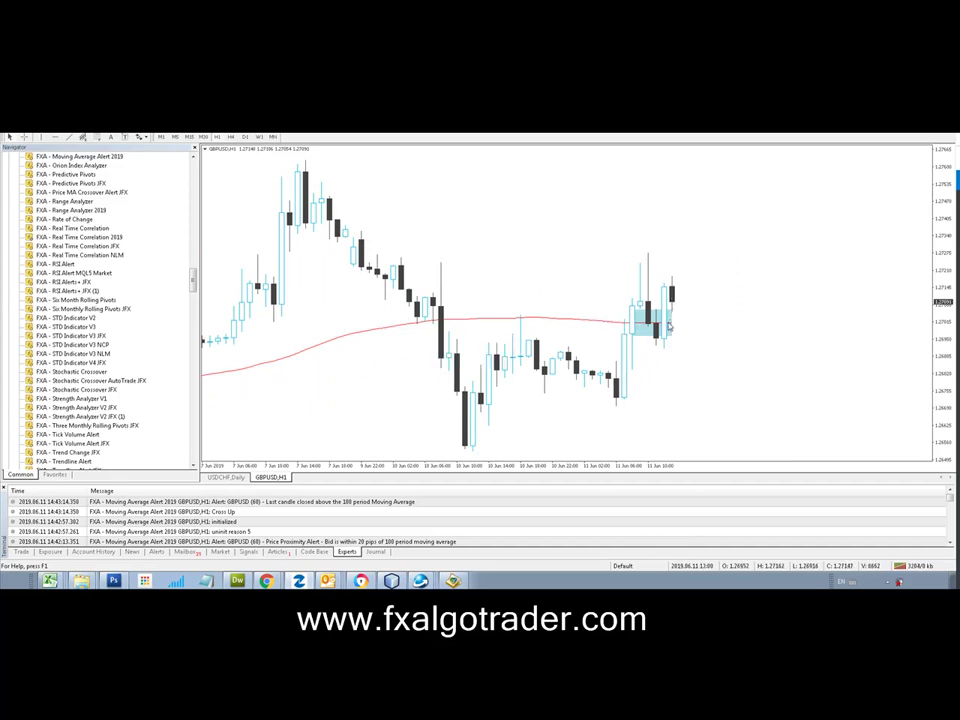
mouse_move(673, 330)
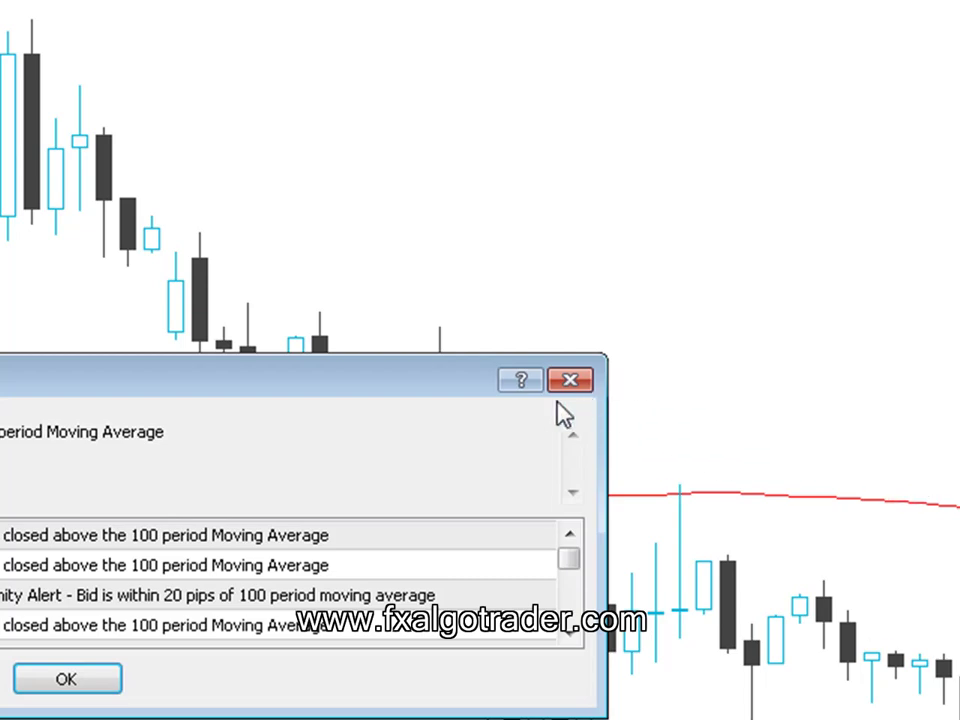
left_click(570, 380)
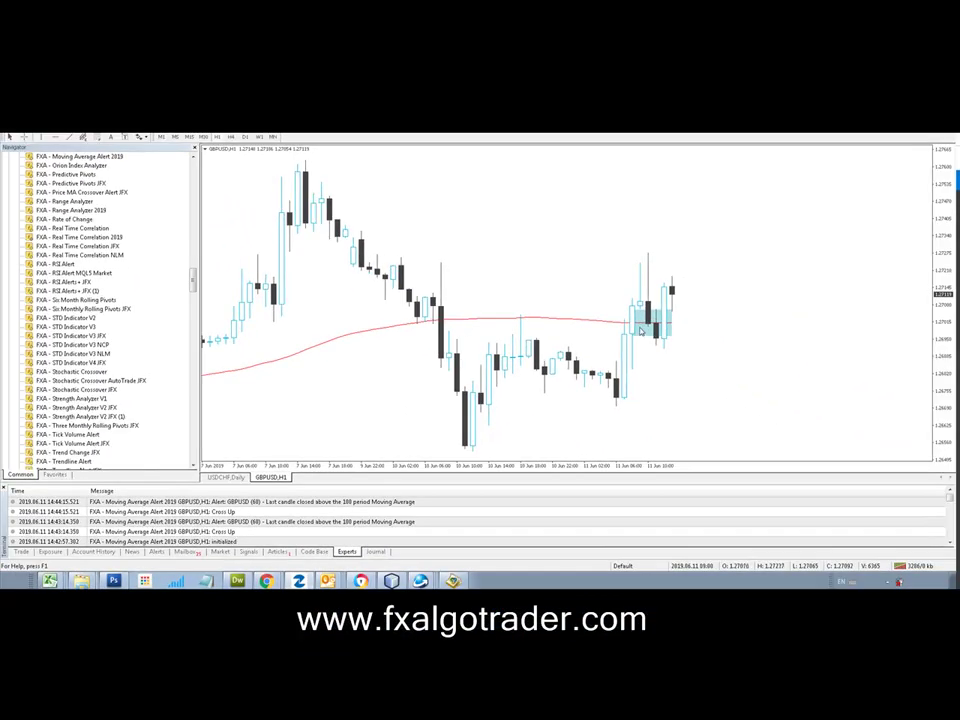
Change the FXA Moving Average Alert 2019 Moving Average Period from 100 to 200.
mouse_move(669, 331)
right_click(600, 323)
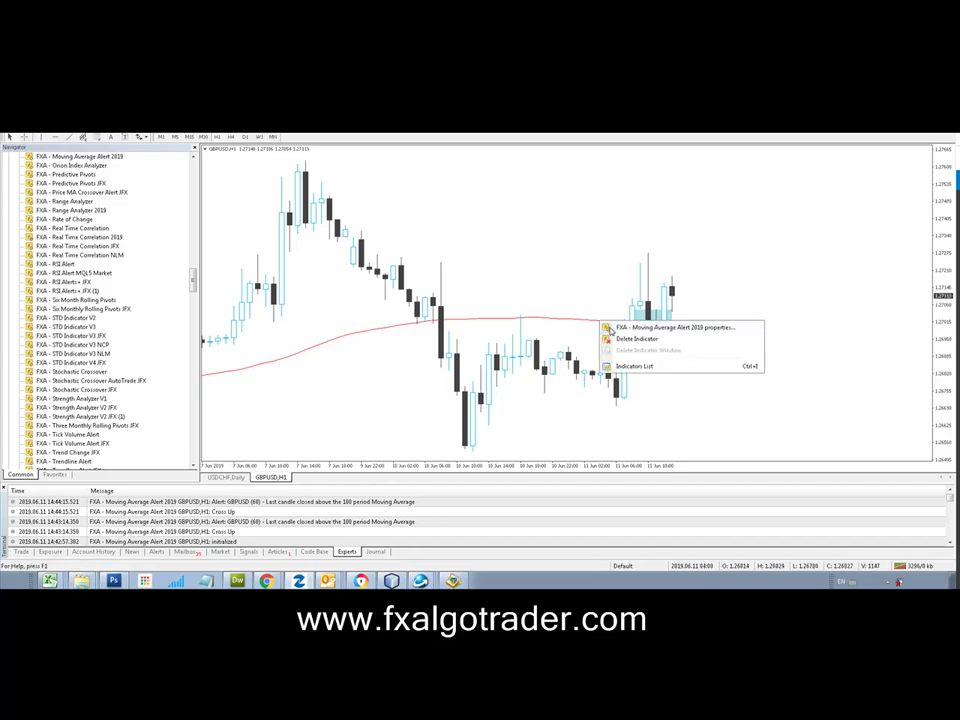
left_click(640, 327)
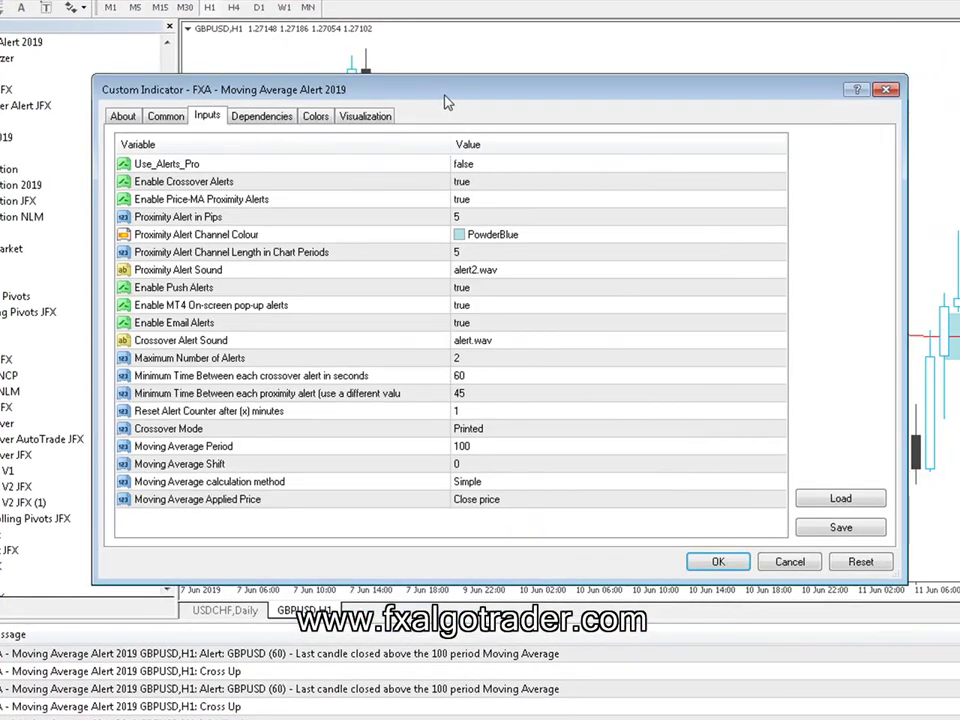
left_click_drag(447, 103, 356, 122)
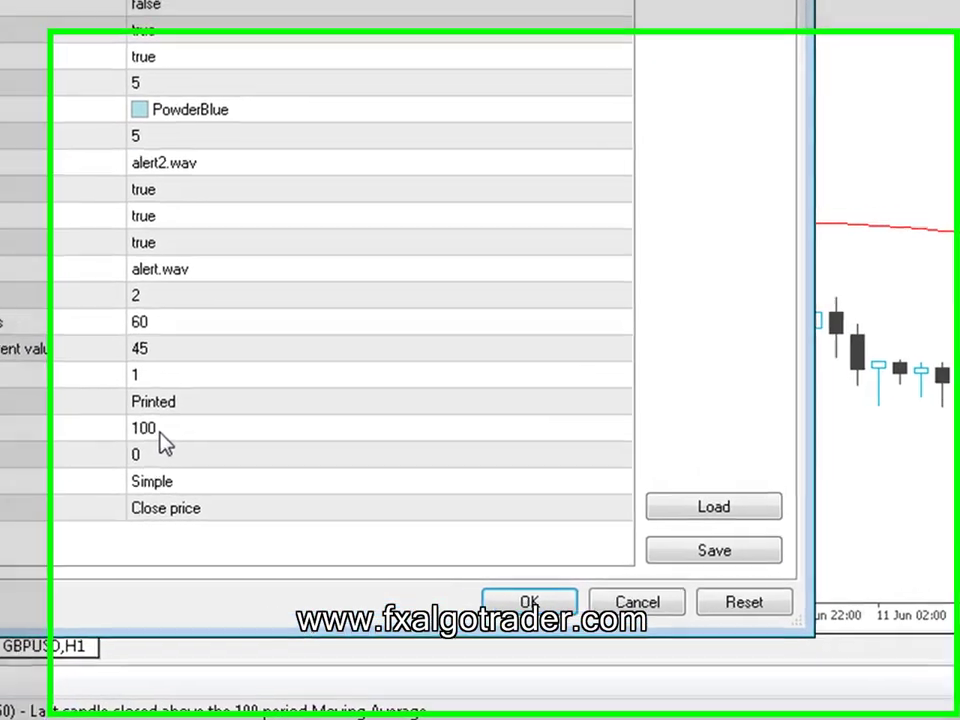
double_click(392, 467)
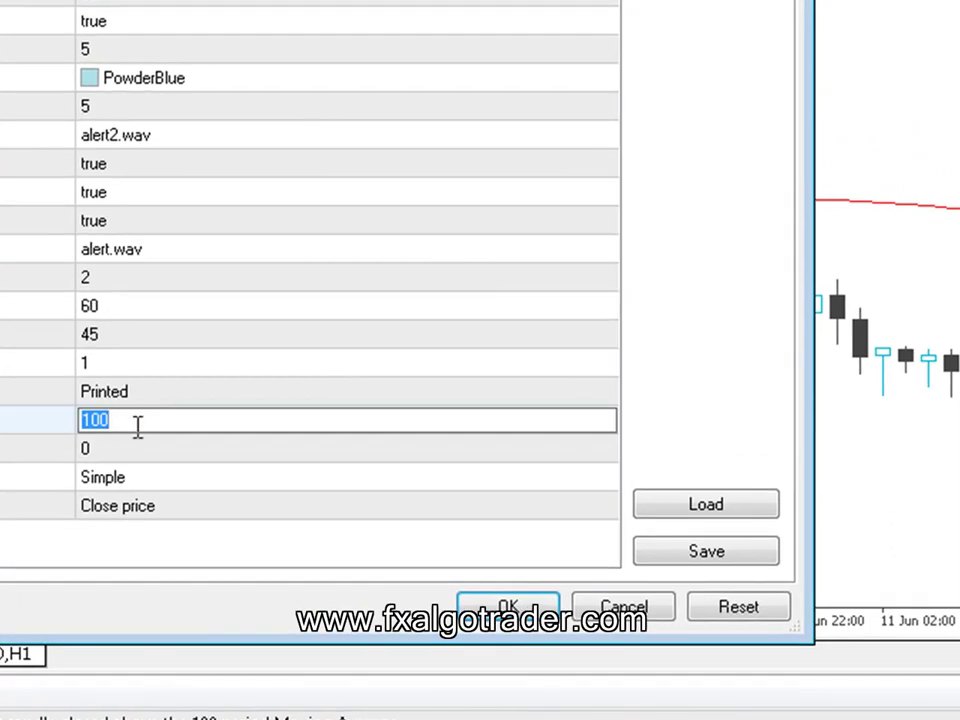
type("200")
left_click(508, 607)
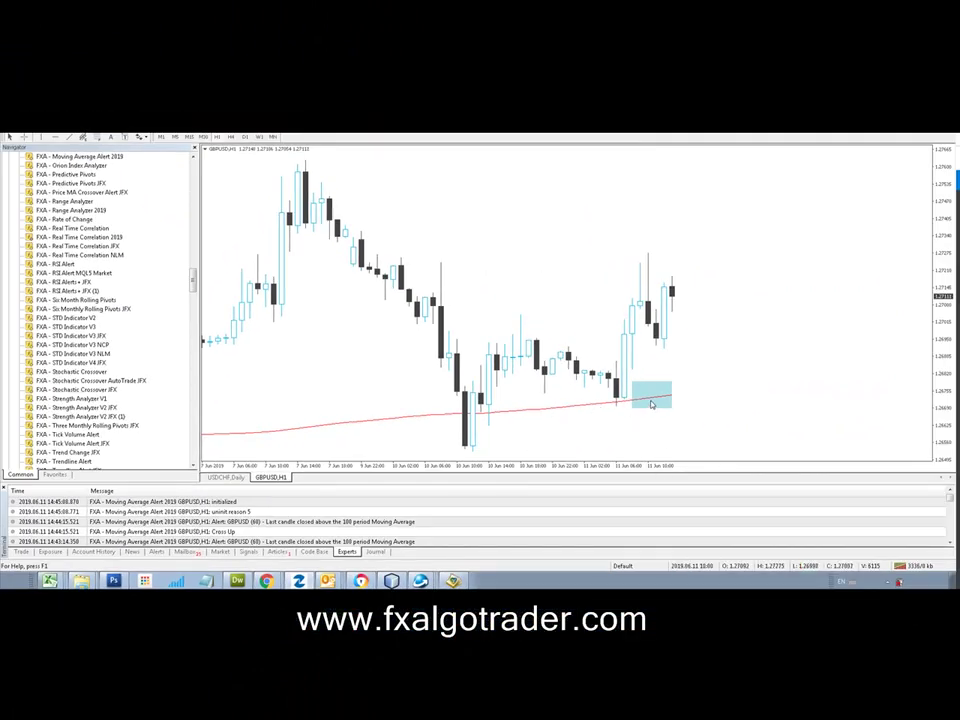
right_click(651, 404)
Set the indicator's Proximity Alert in Pips from 5 to 20.
left_click(690, 411)
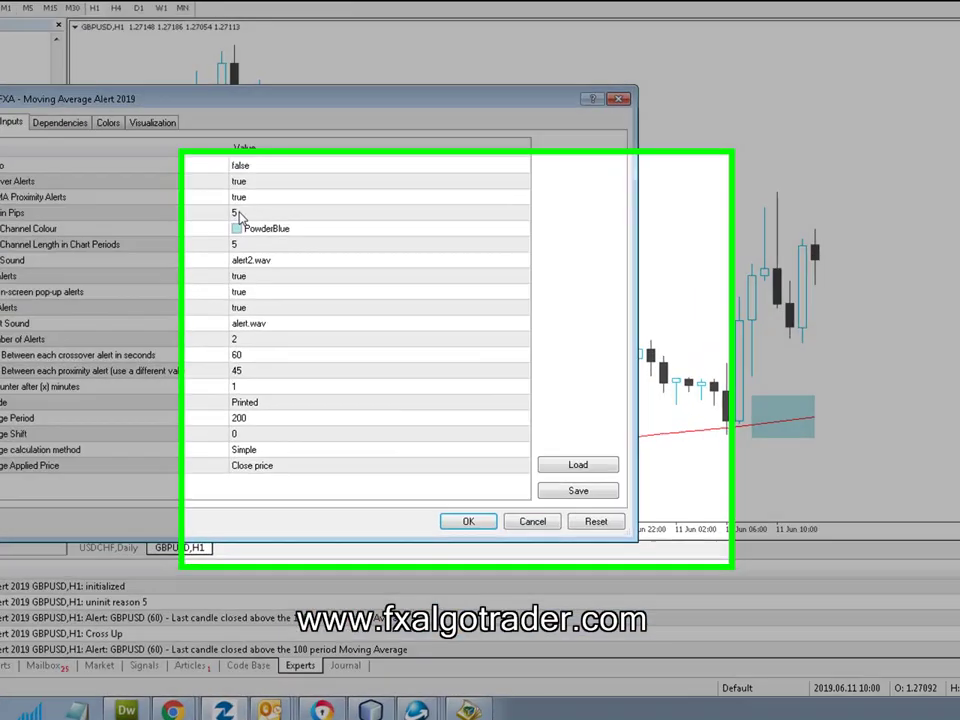
left_click(309, 268)
left_click(310, 268)
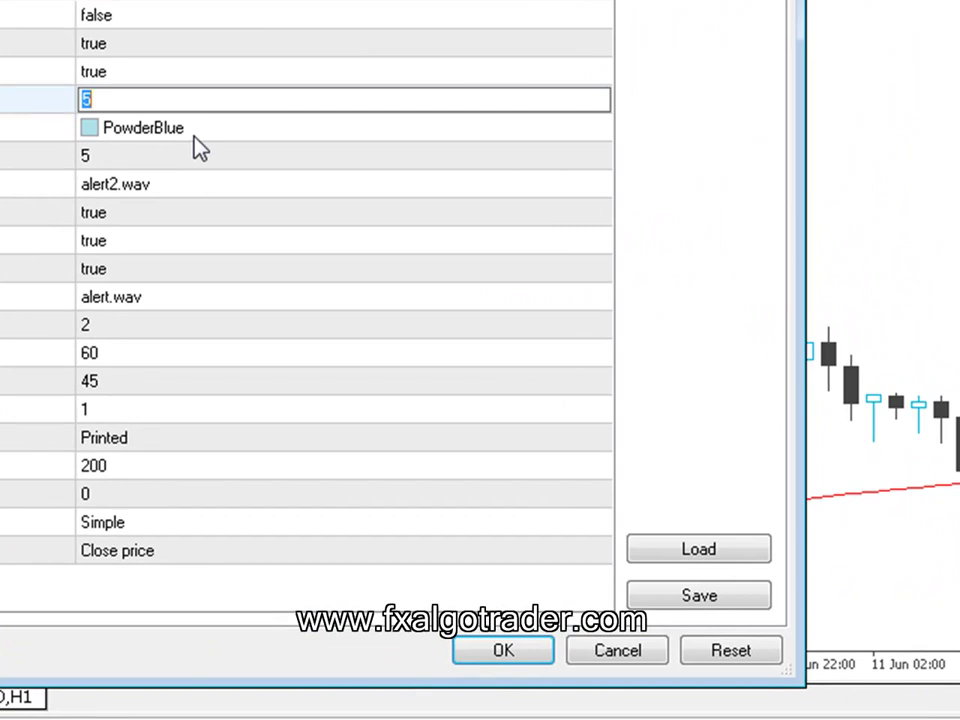
type("20")
key("Return")
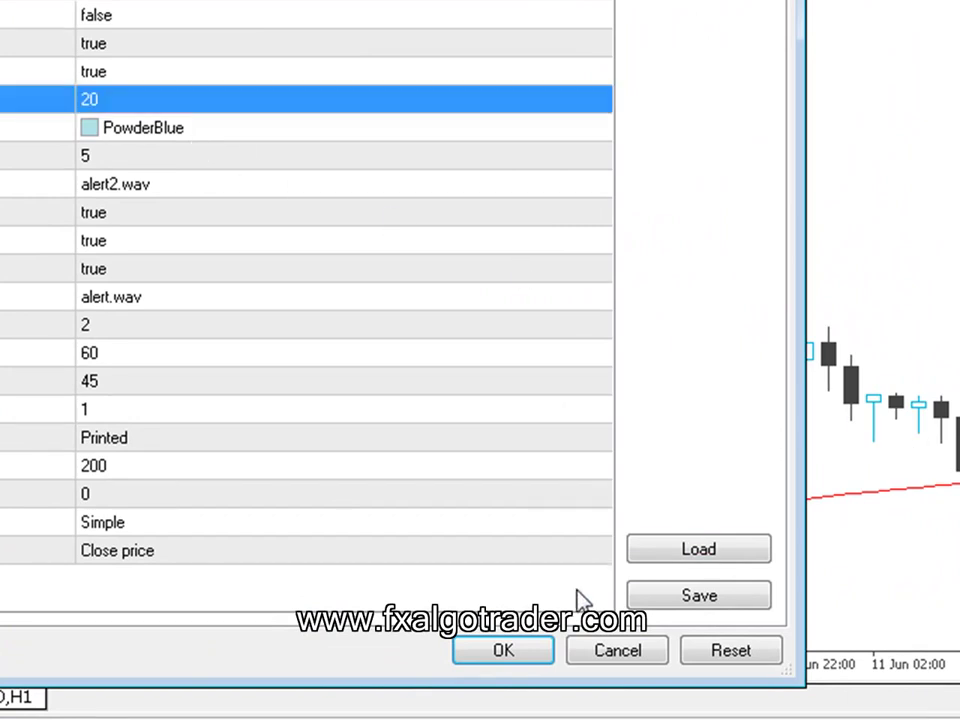
left_click(490, 668)
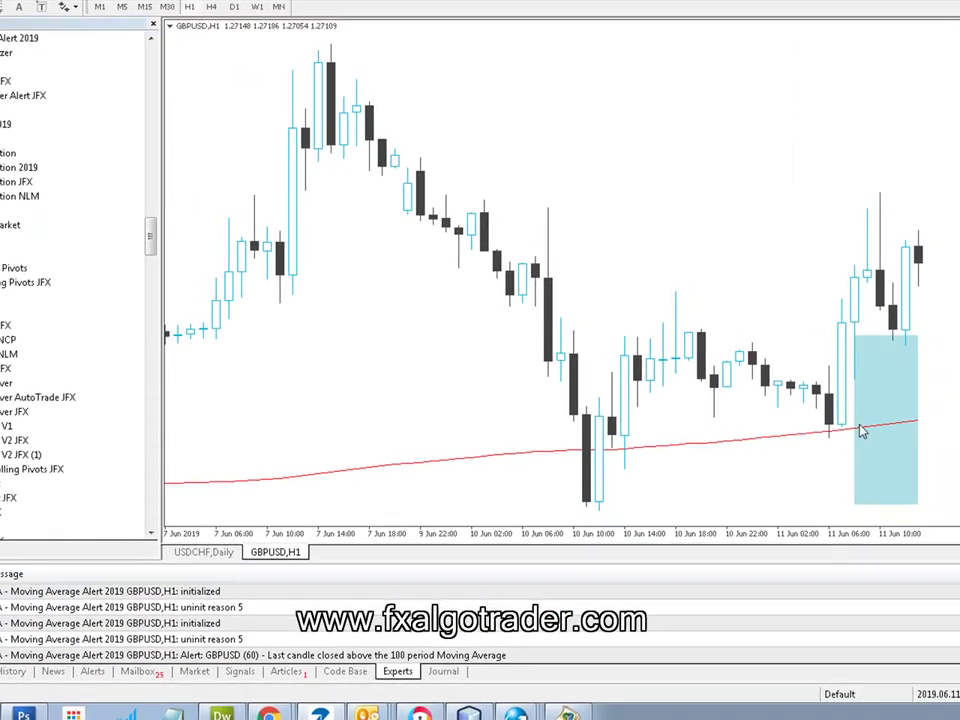
right_click(860, 432)
Change the proximity channel colour to Goldenrod in the indicator settings.
left_click(878, 440)
left_click(338, 230)
left_click(621, 233)
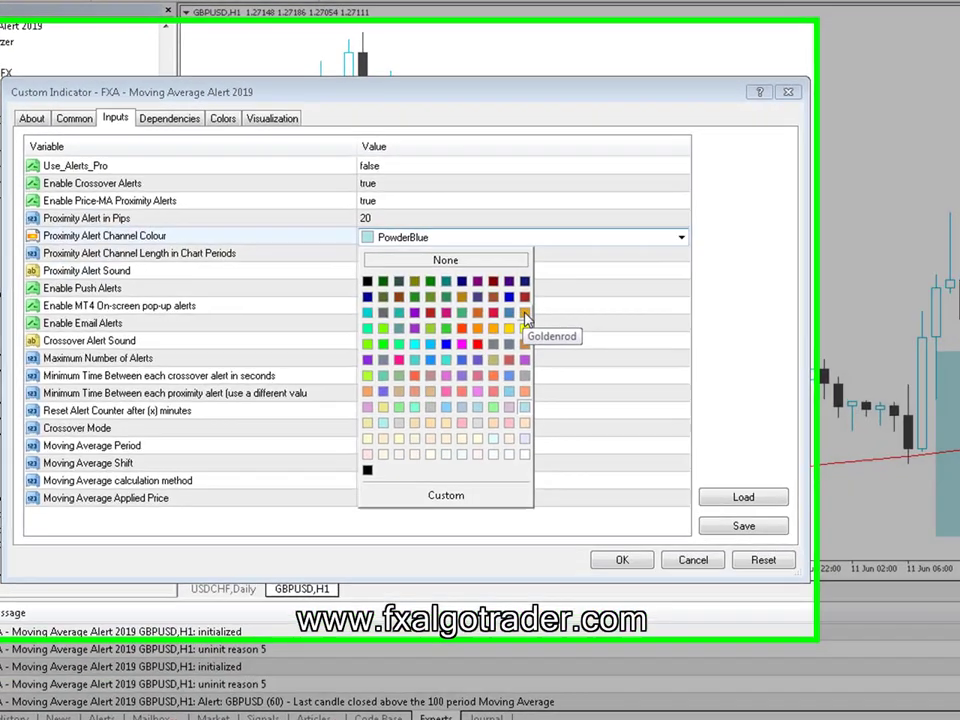
left_click(524, 313)
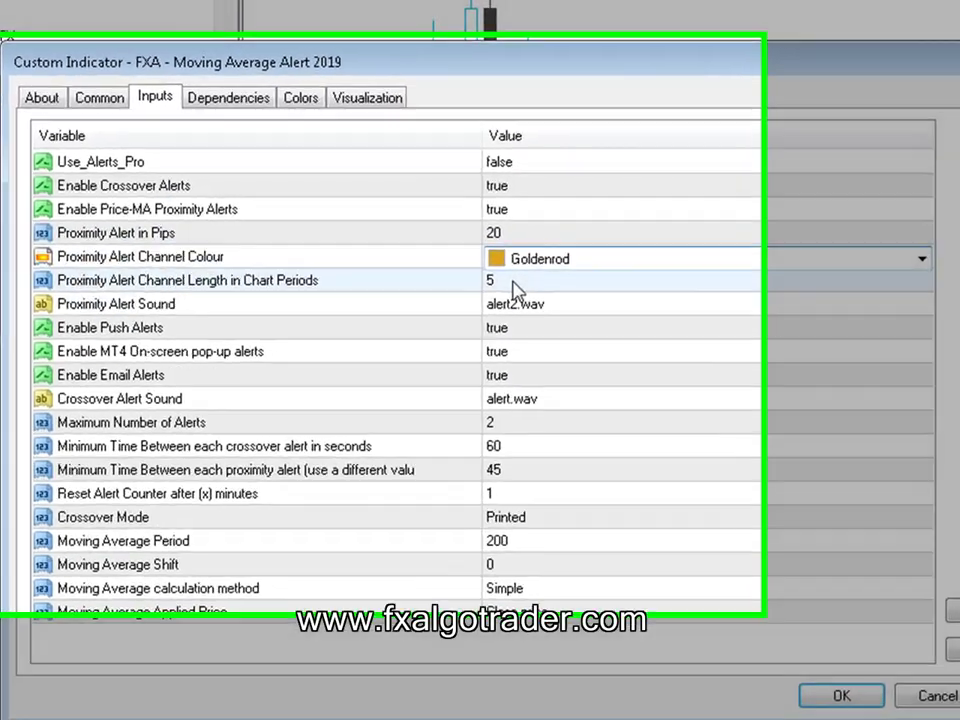
Set the channel length to 20, set the proximity alert sound to alert2.wav, and apply.
left_click(453, 272)
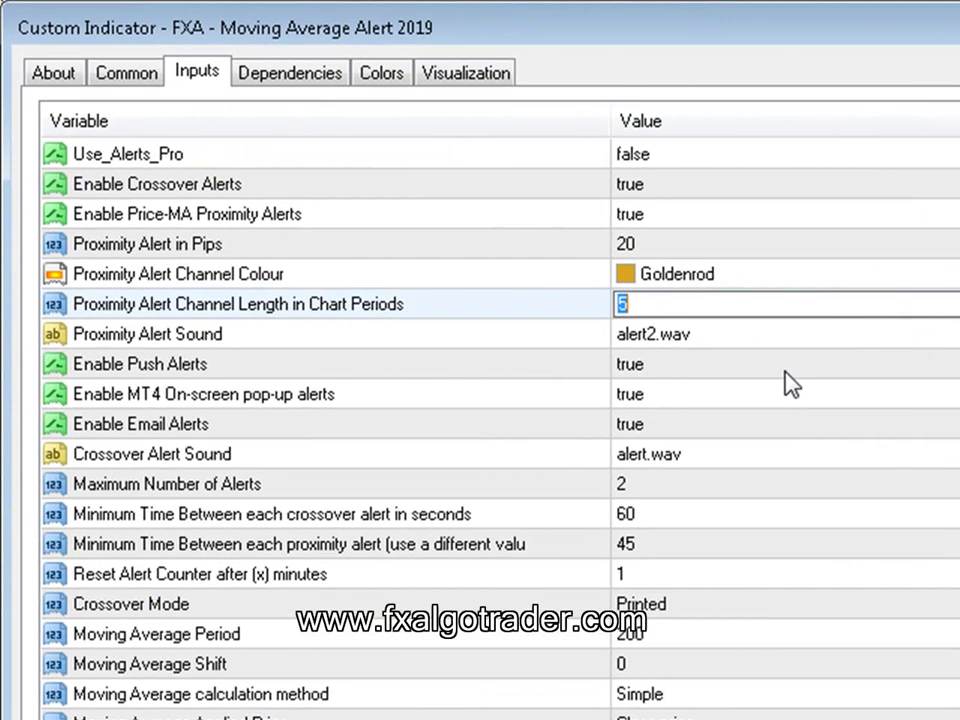
key("BackSpace")
type("20")
double_click(686, 340)
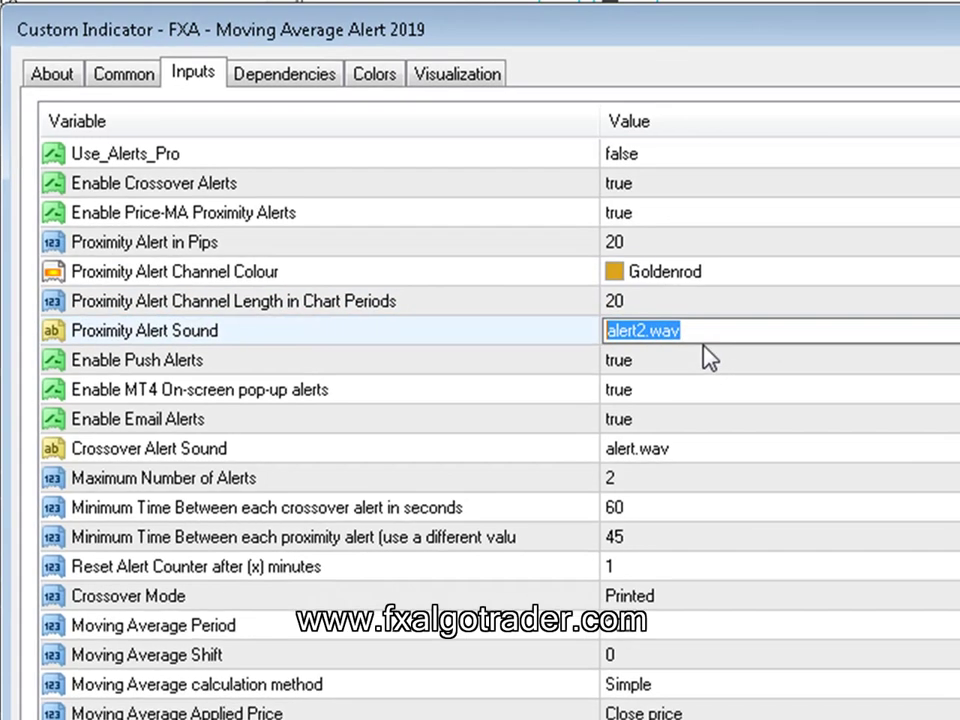
left_click(693, 340)
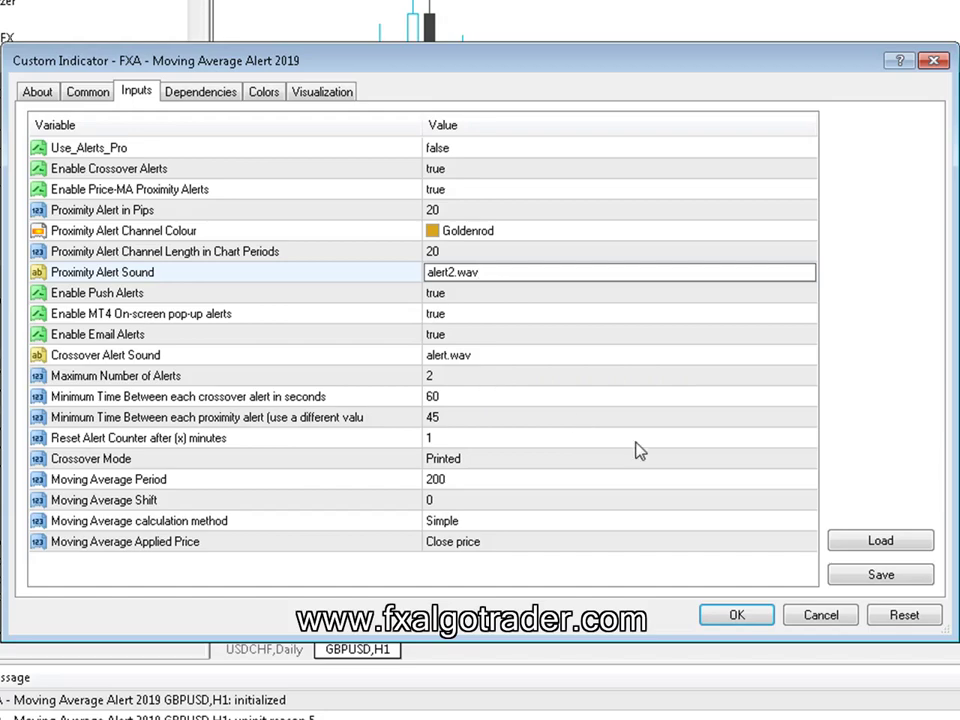
left_click(733, 616)
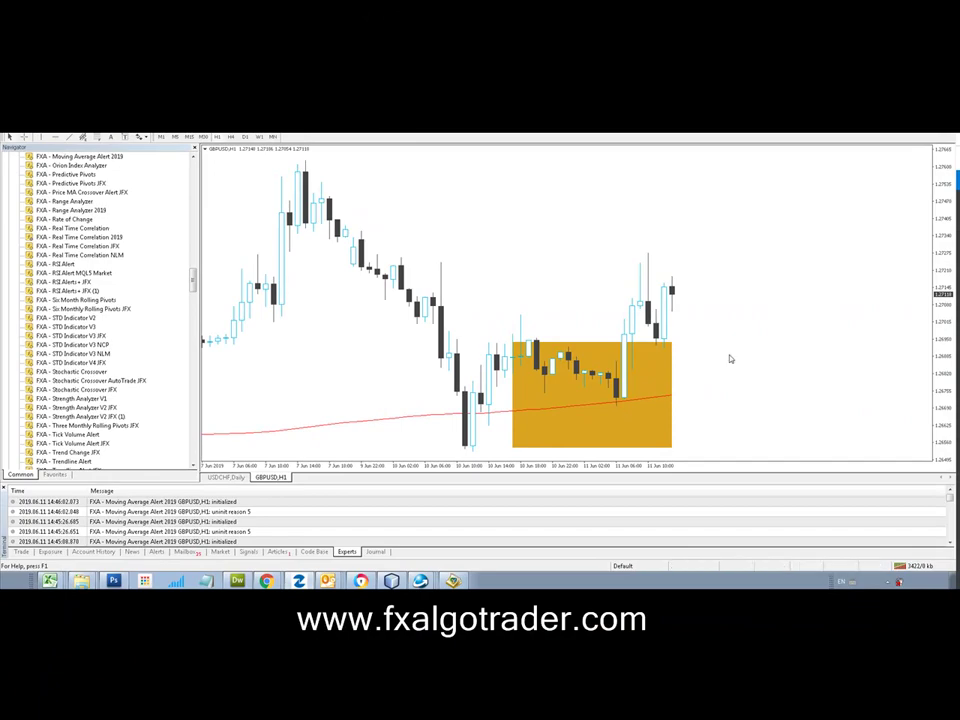
Reopen the Moving Average Alert properties, keeping Simple as the calculation method.
right_click(526, 411)
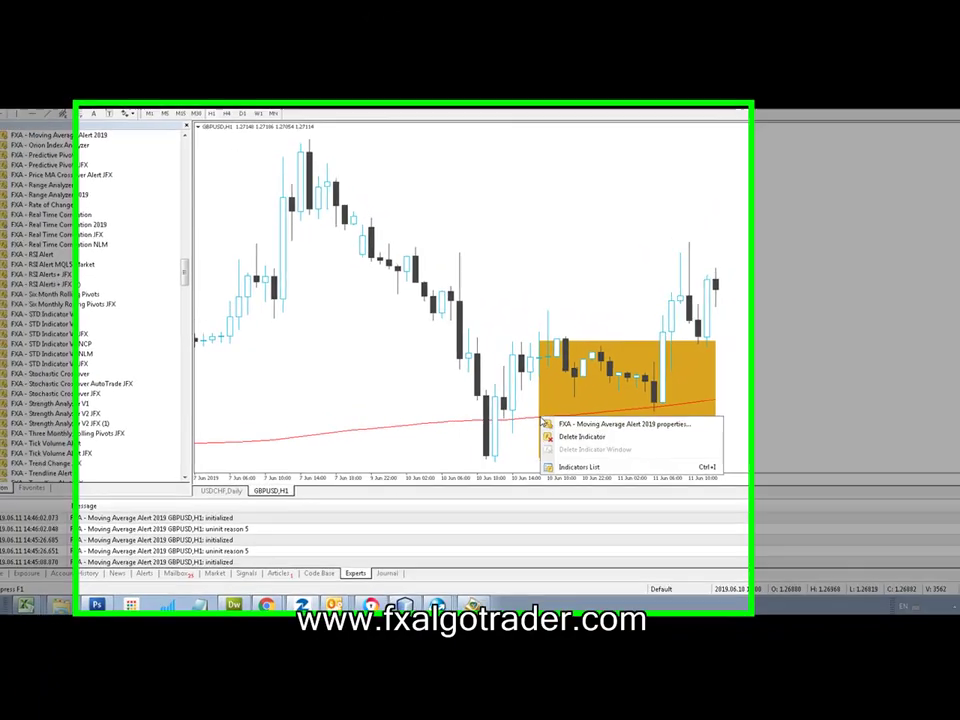
left_click(540, 419)
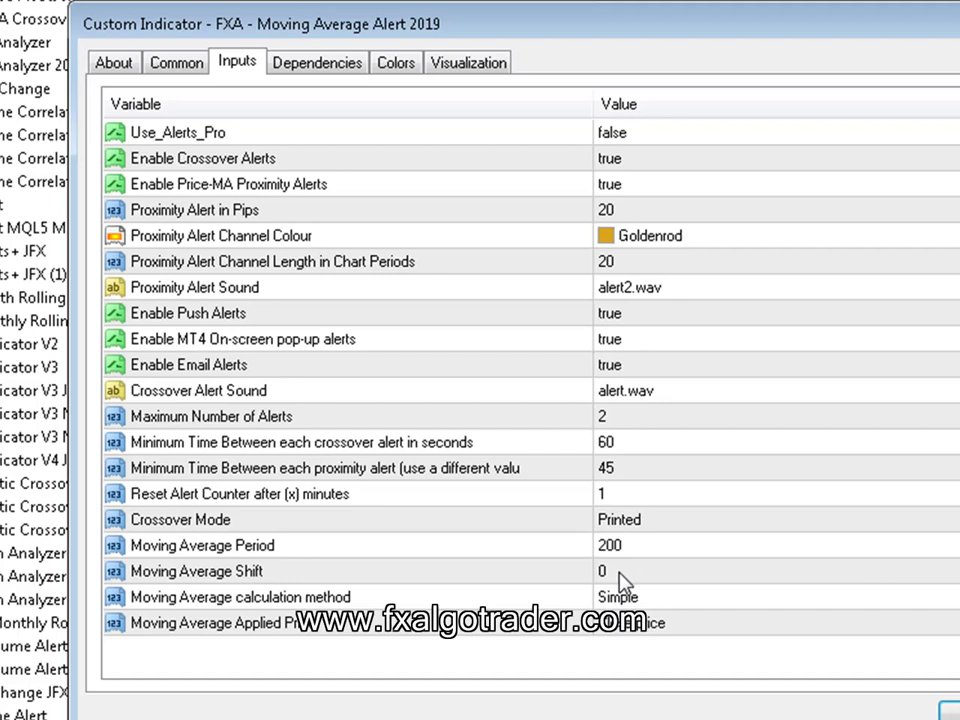
left_click(621, 598)
left_click(645, 599)
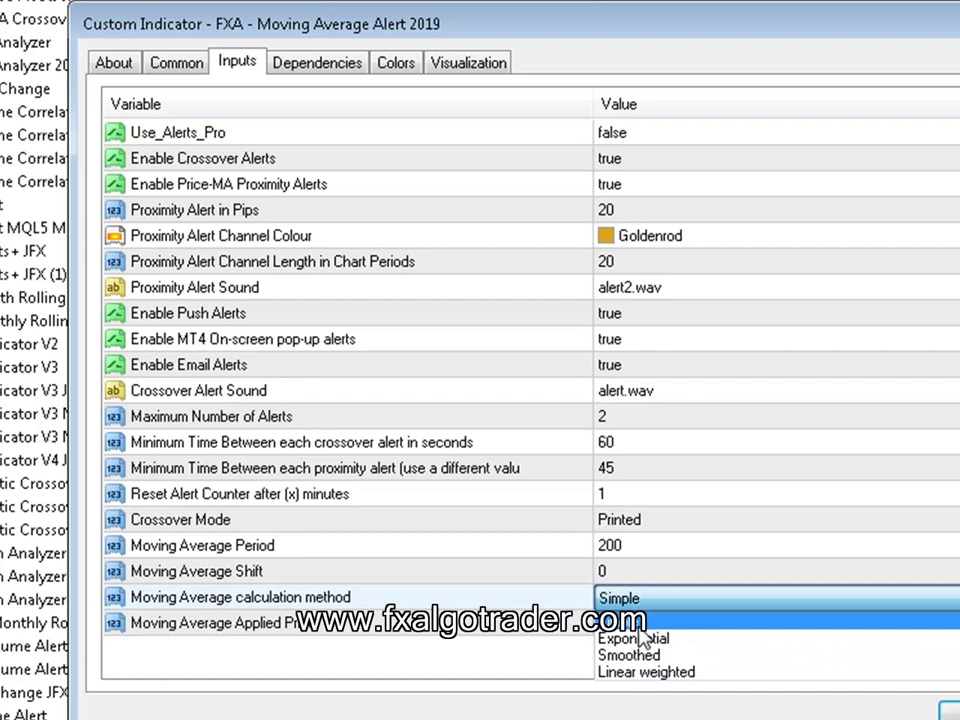
left_click(624, 600)
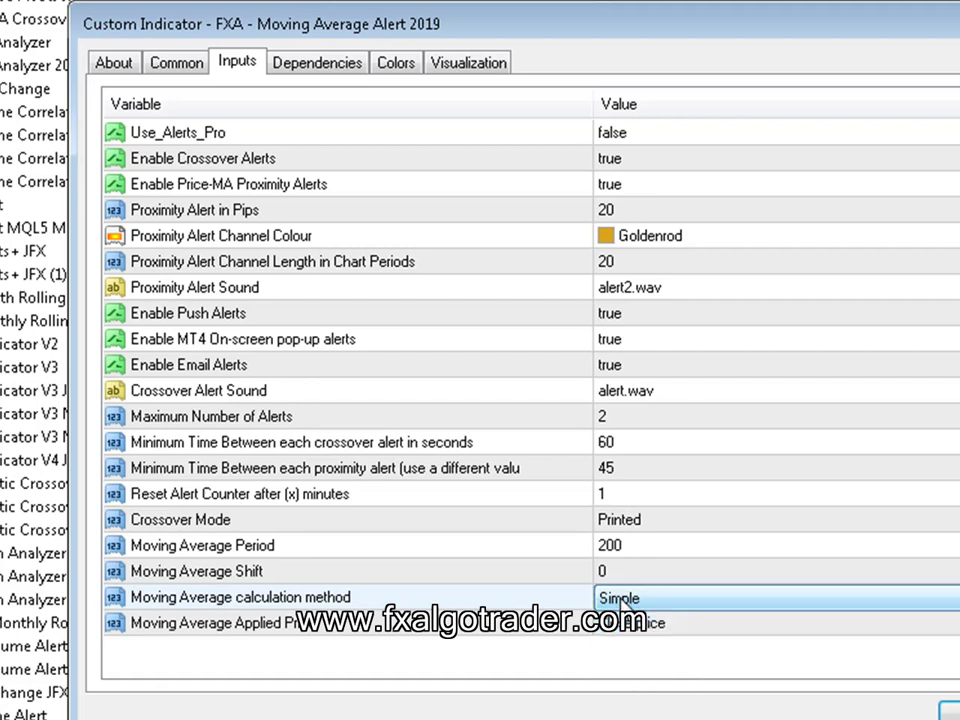
left_click(637, 624)
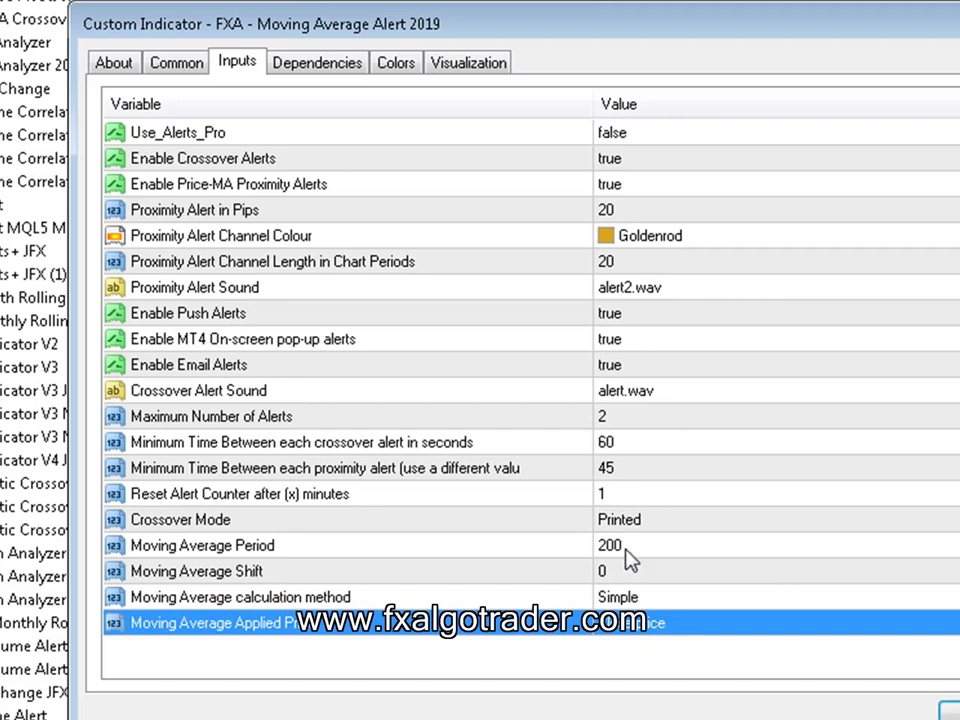
Review the Crossover Mode choices, leaving it on Printed.
left_click(630, 522)
left_click(634, 524)
left_click(640, 524)
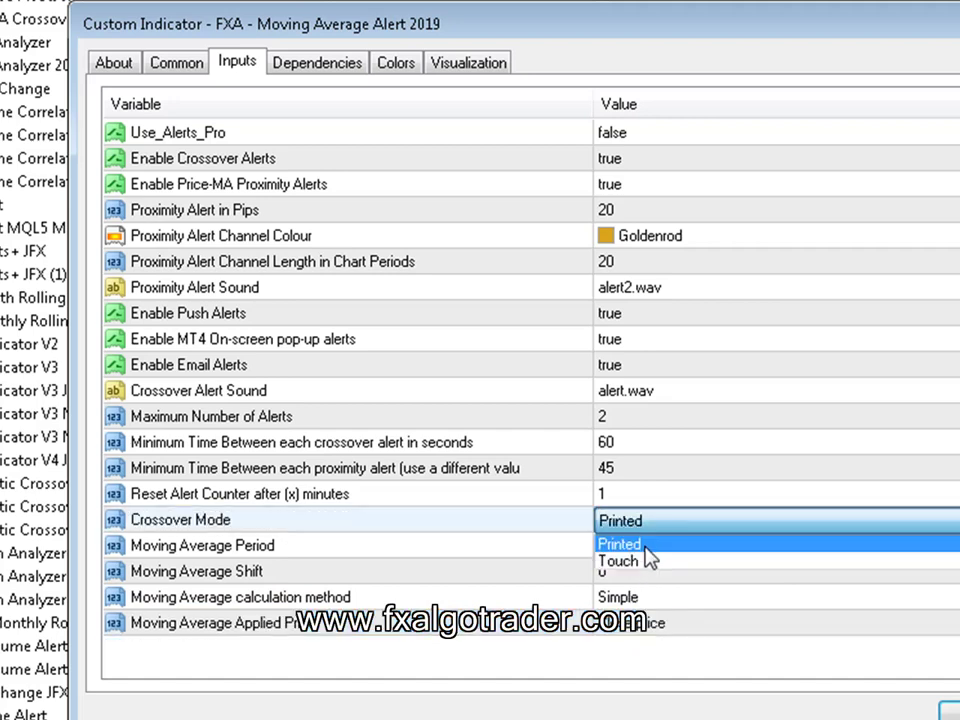
key("Escape")
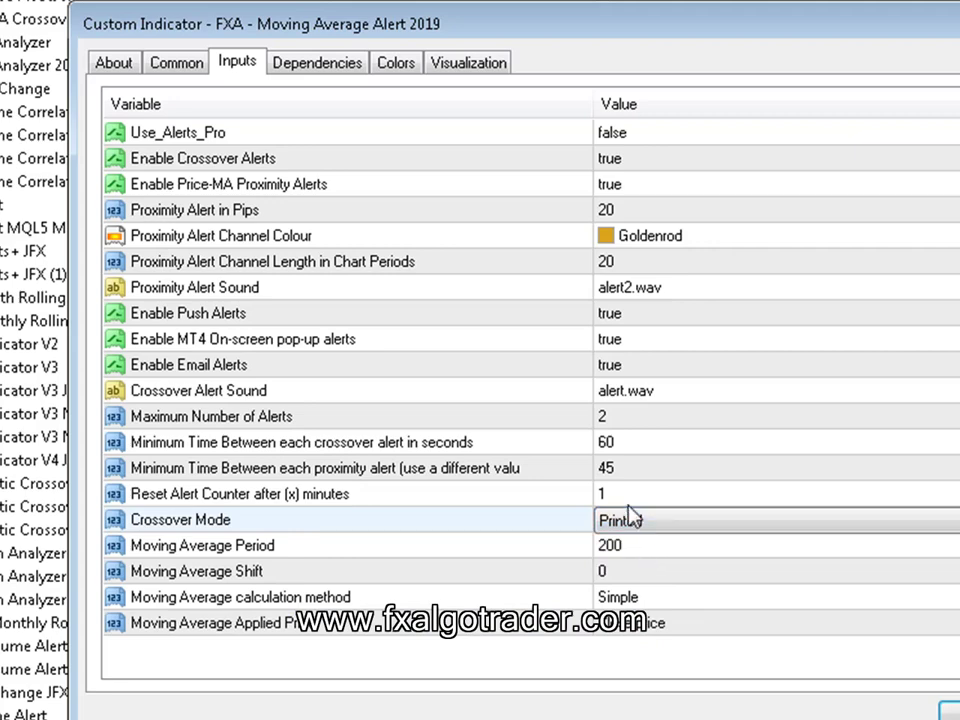
left_click(624, 418)
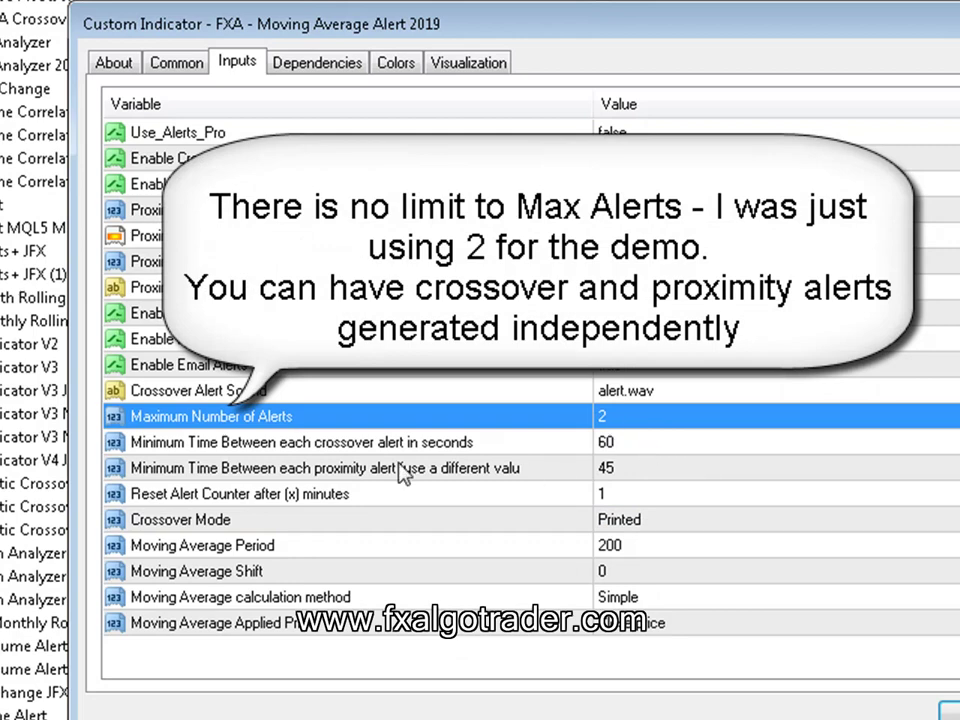
left_click(607, 442)
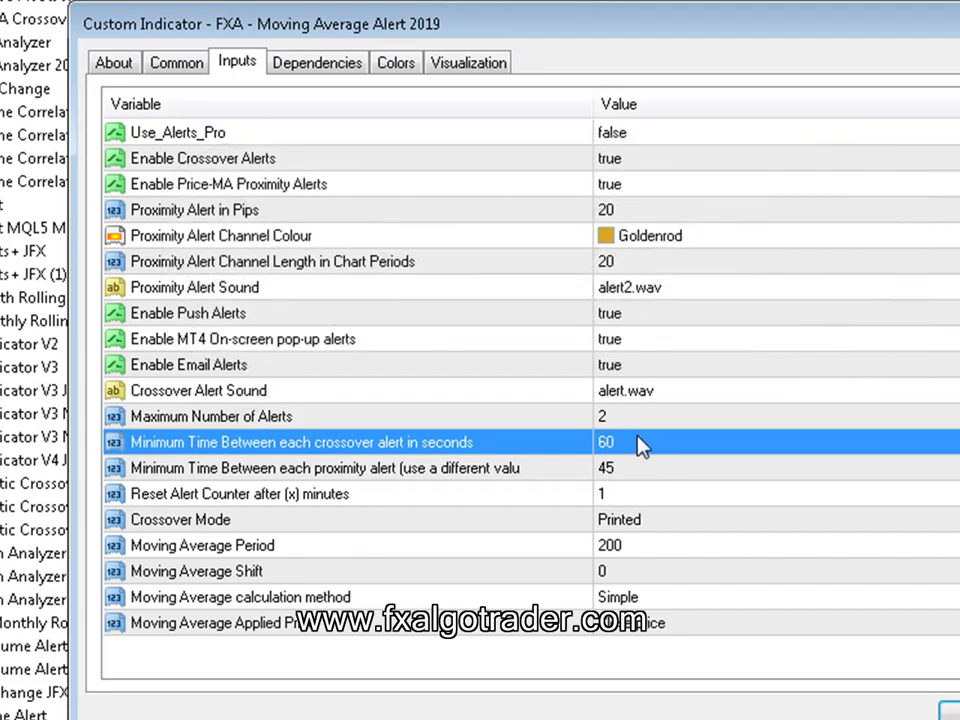
left_click(172, 470)
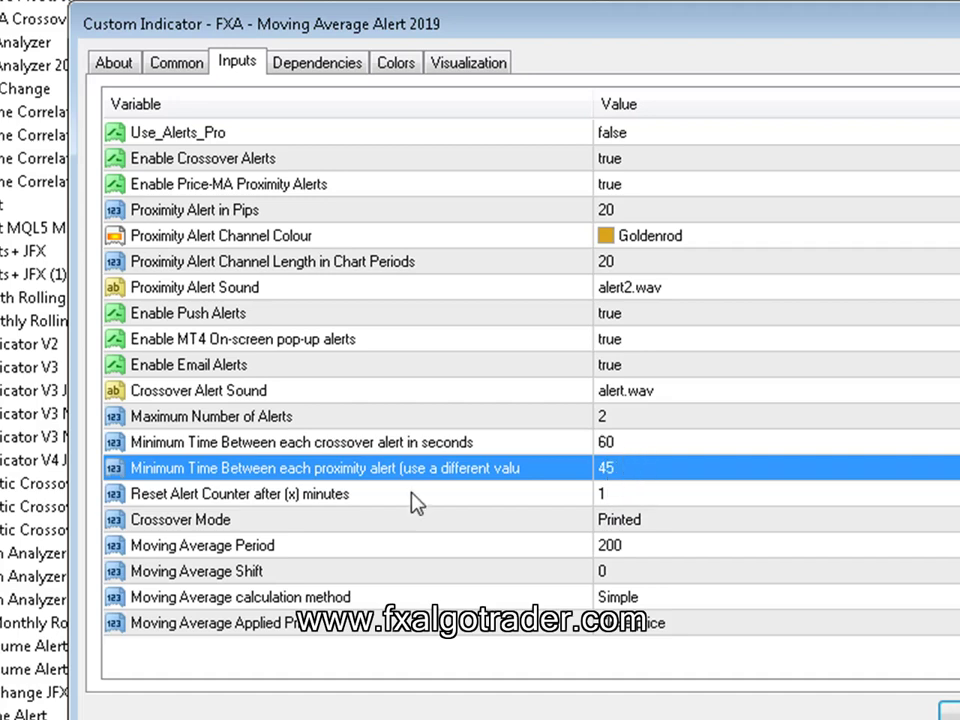
left_click(197, 504)
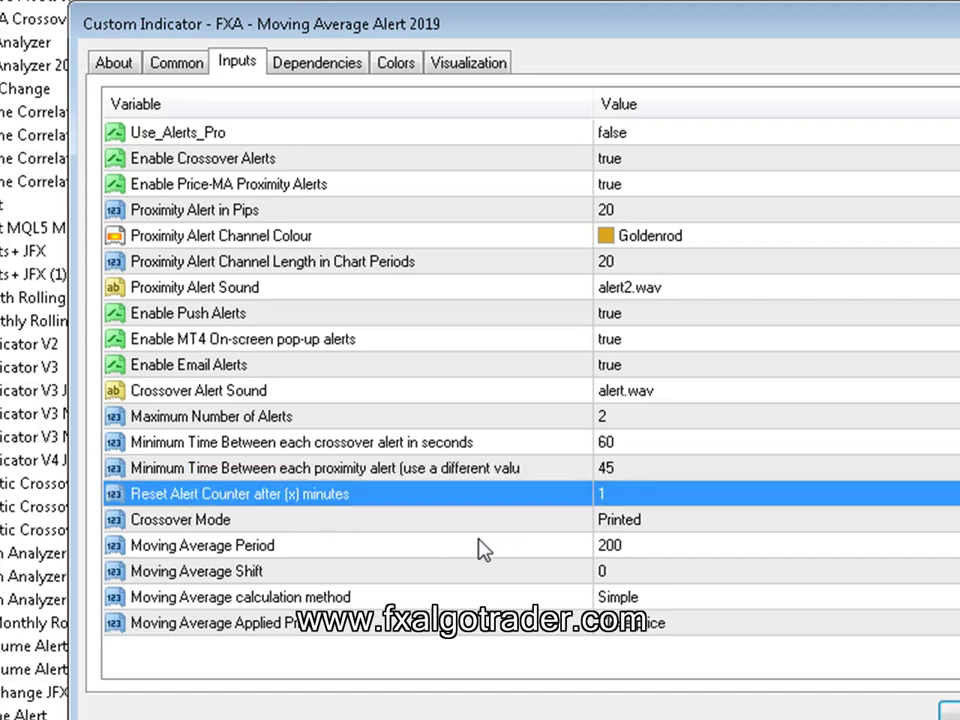
left_click(612, 502)
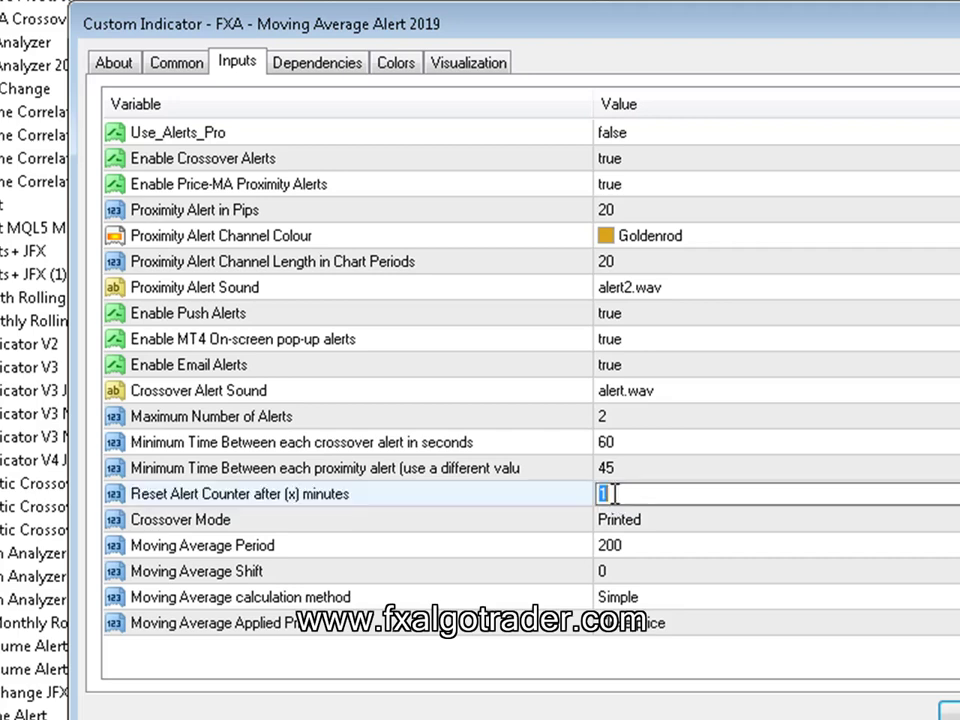
left_click(620, 495)
key("BackSpace")
type("60")
key("Return")
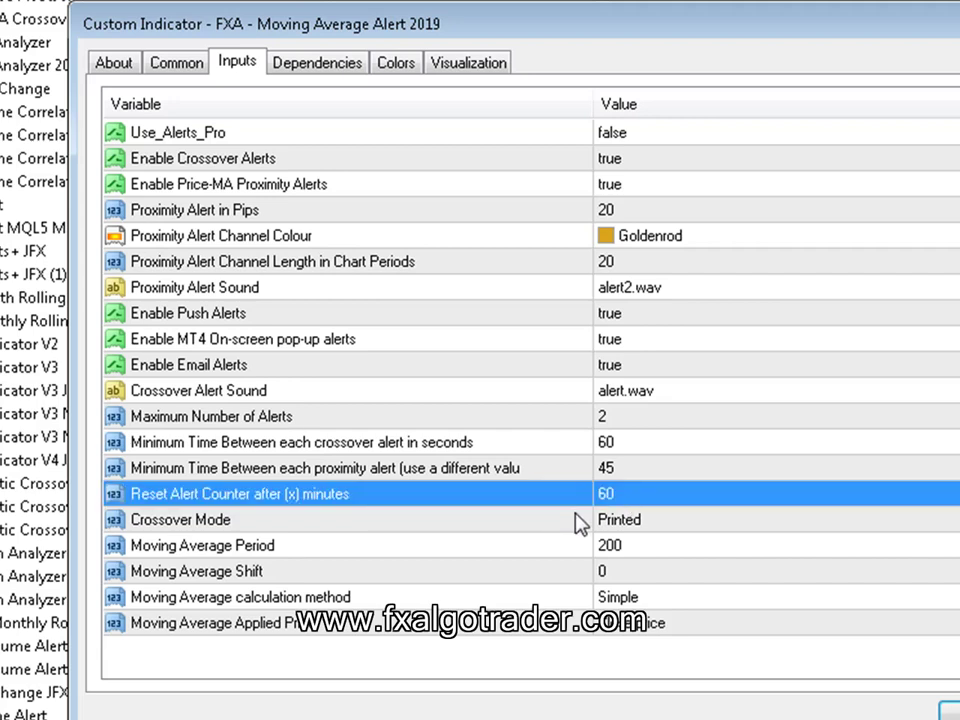
key("Return")
type("1")
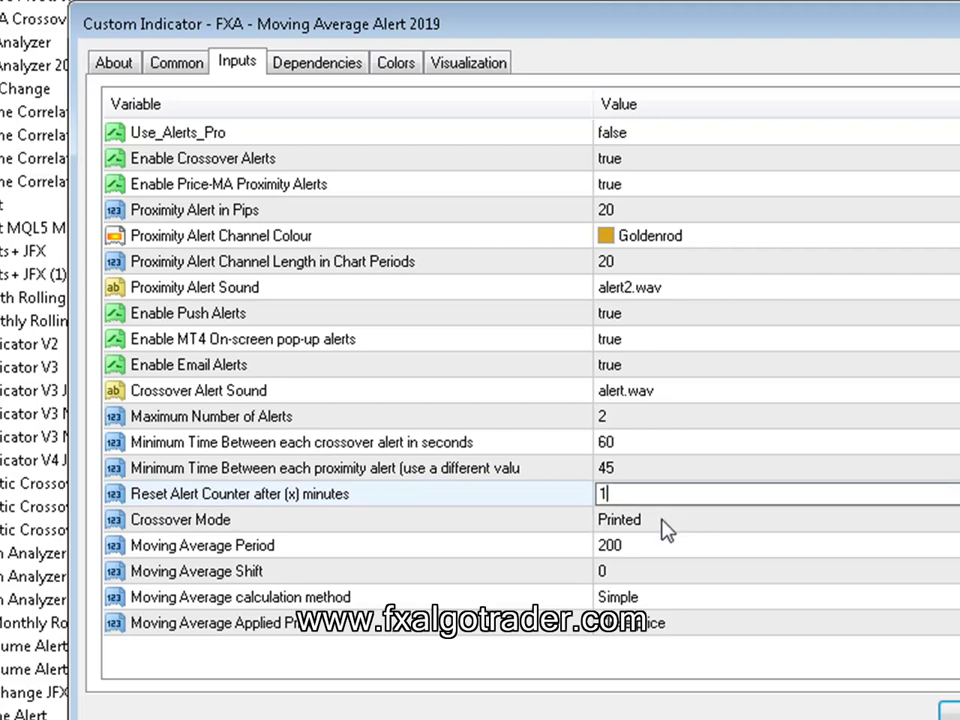
key("Return")
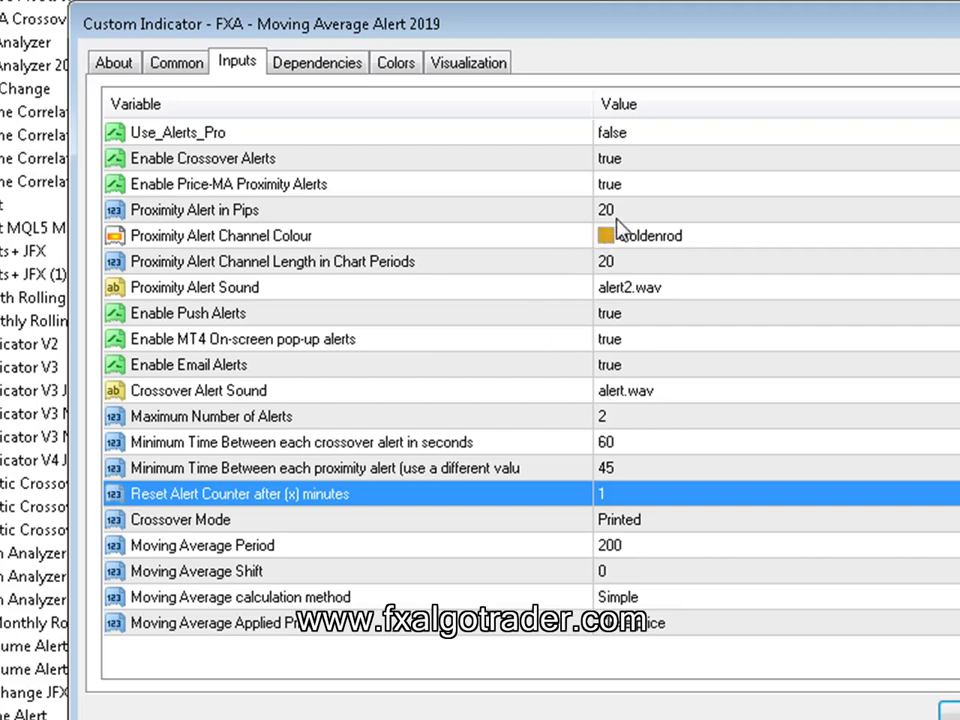
left_click(620, 293)
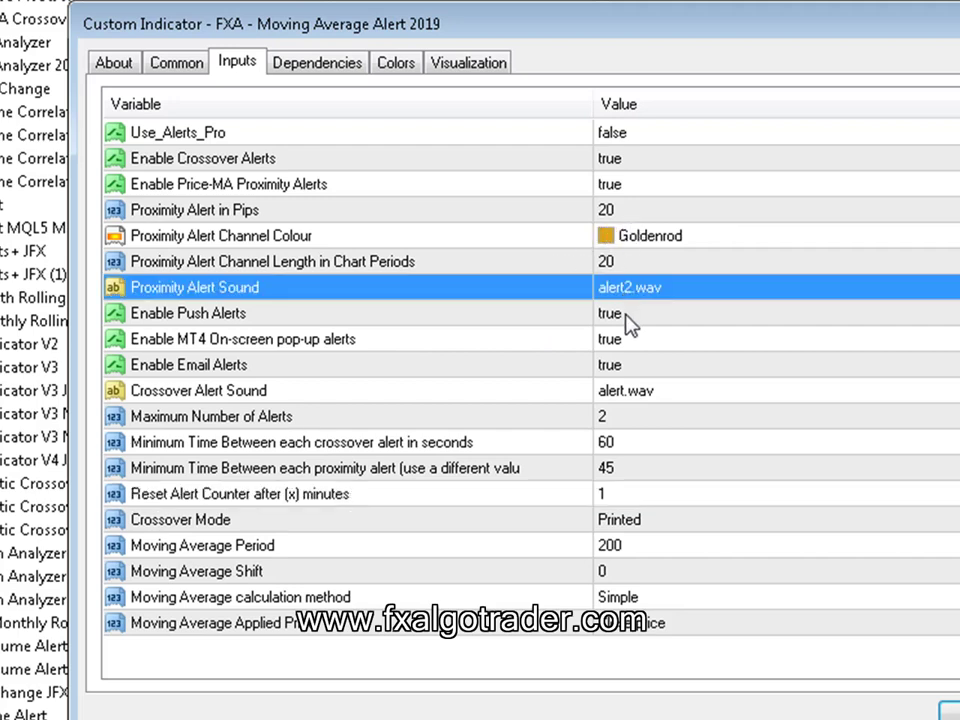
left_click(626, 315)
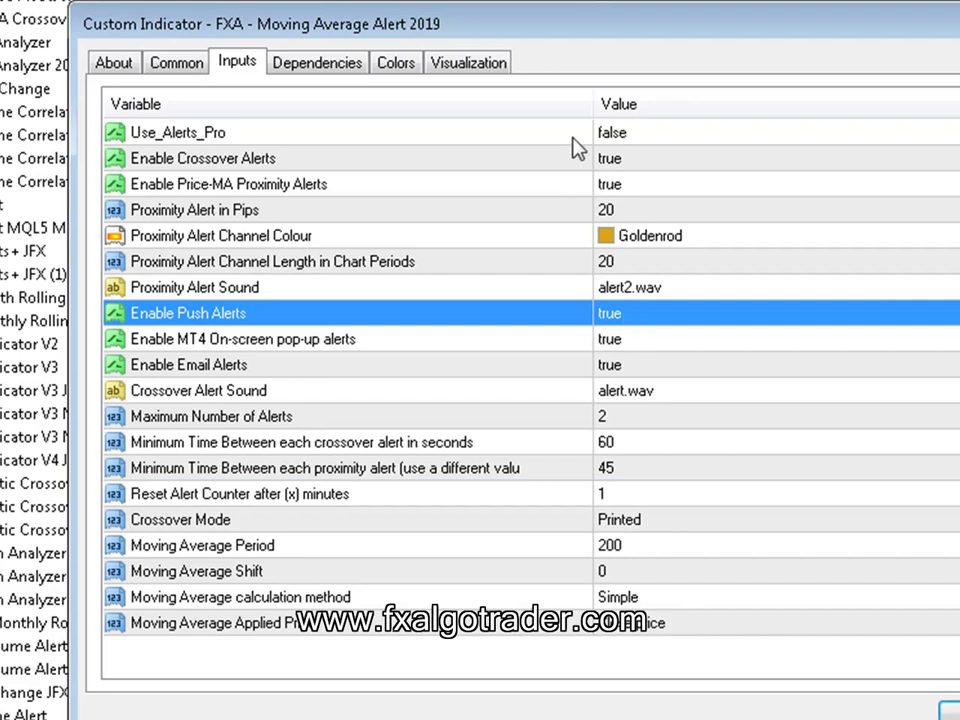